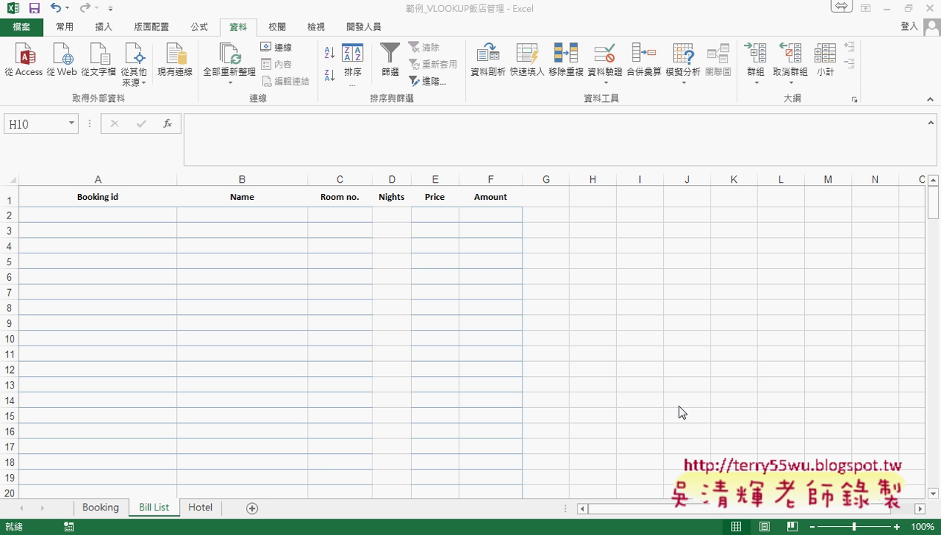
Select A2 on the Bill List sheet and drop down its Booking id list
click(168, 214)
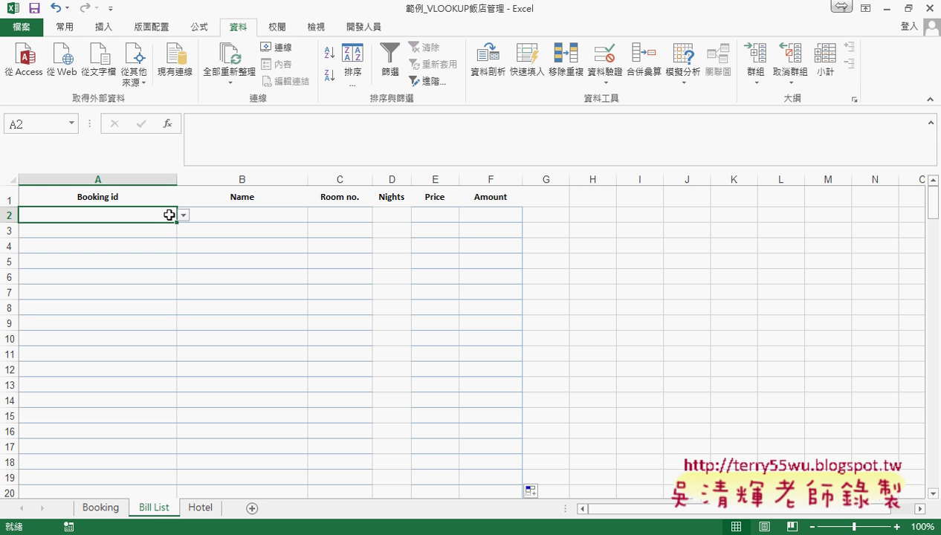
click(183, 216)
mouse_move(185, 241)
mouse_down()
mouse_move(185, 255)
mouse_move(184, 236)
mouse_up()
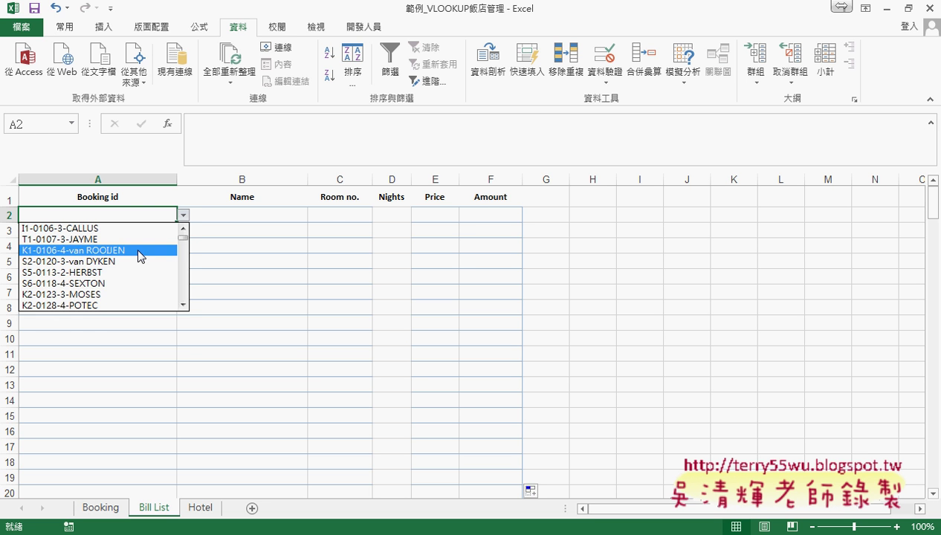
Pick Booking ids into A2–A5, auto-filling amounts $4,500, $9,000, $4,000 and $4,000
click(139, 251)
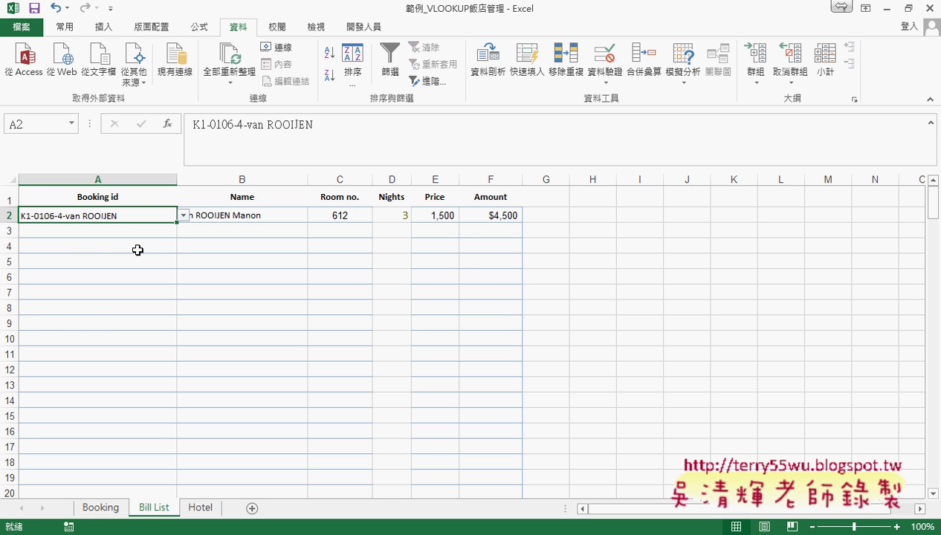
click(163, 231)
click(183, 231)
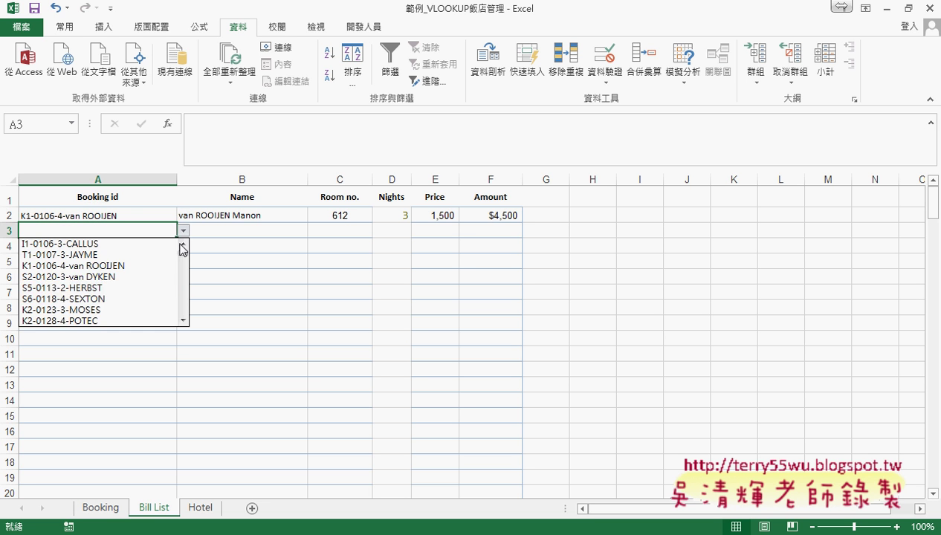
click(158, 299)
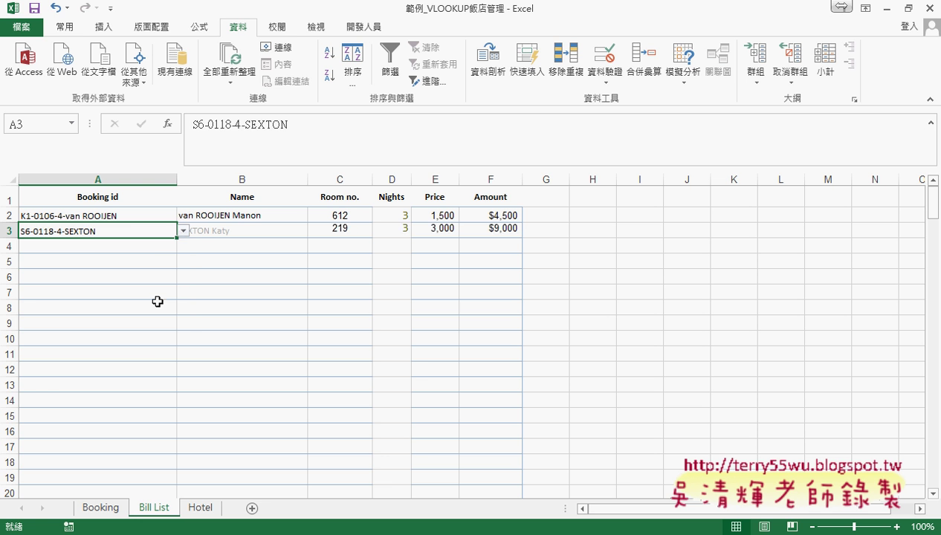
click(164, 246)
click(183, 245)
click(152, 325)
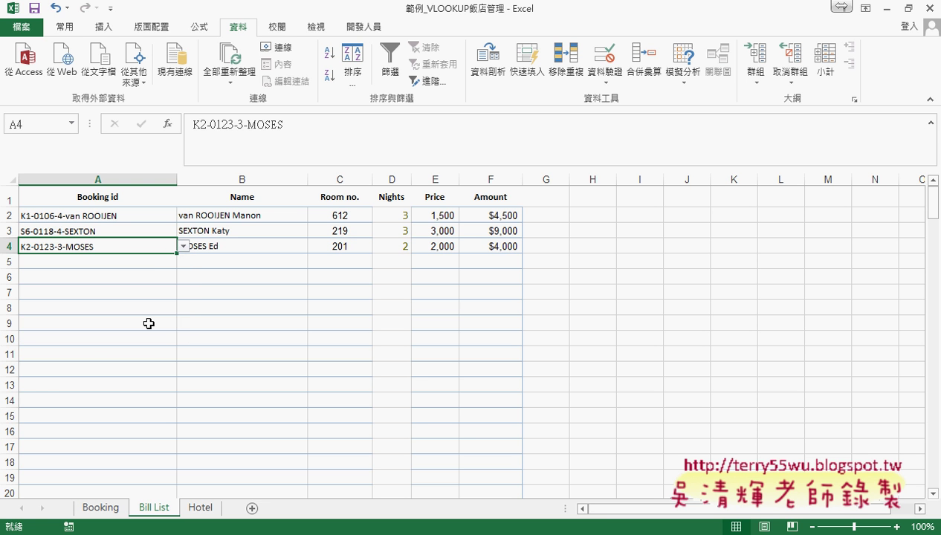
click(162, 261)
click(183, 261)
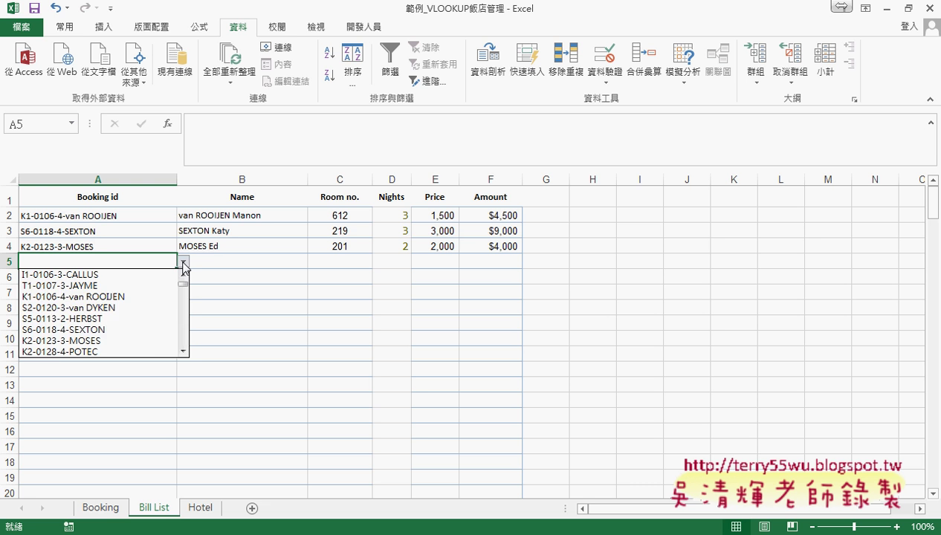
click(153, 340)
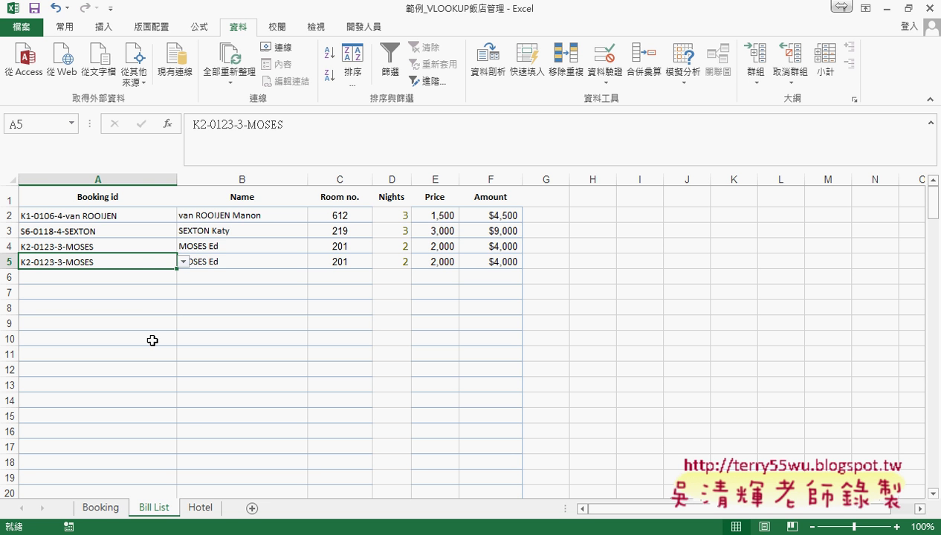
click(113, 222)
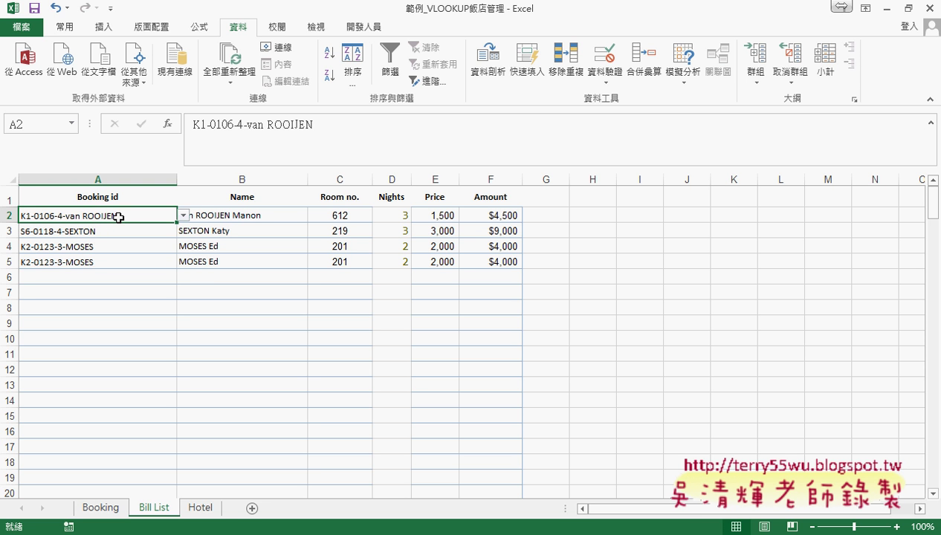
Select A2 to the last row, set validation Allow to List and delete the =Booking_id source
key(ctrl+shift+Down)
key(ctrl+shift+Down)
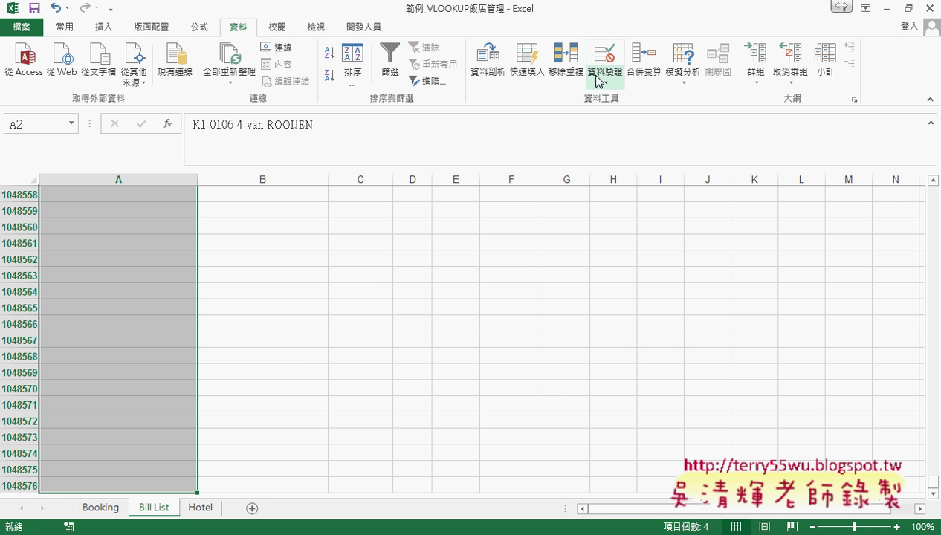
click(611, 55)
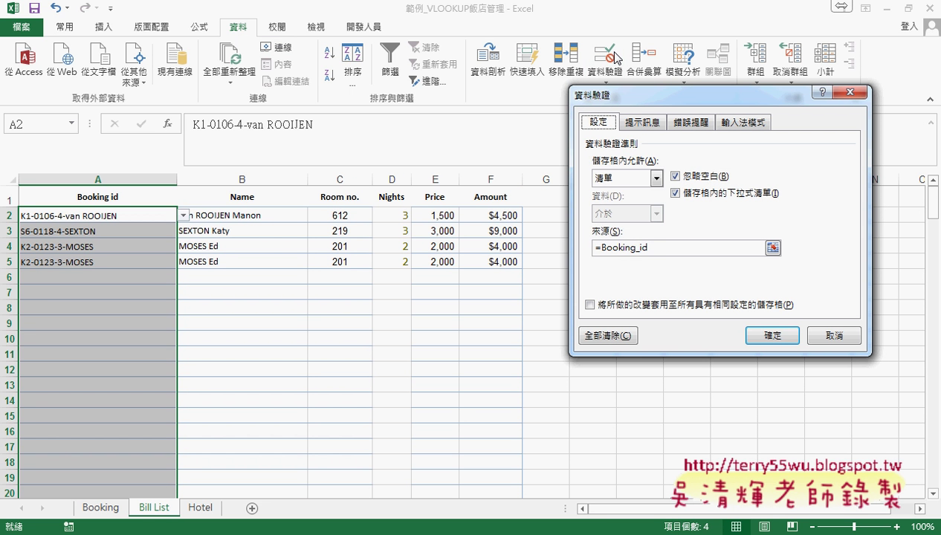
click(630, 176)
click(629, 191)
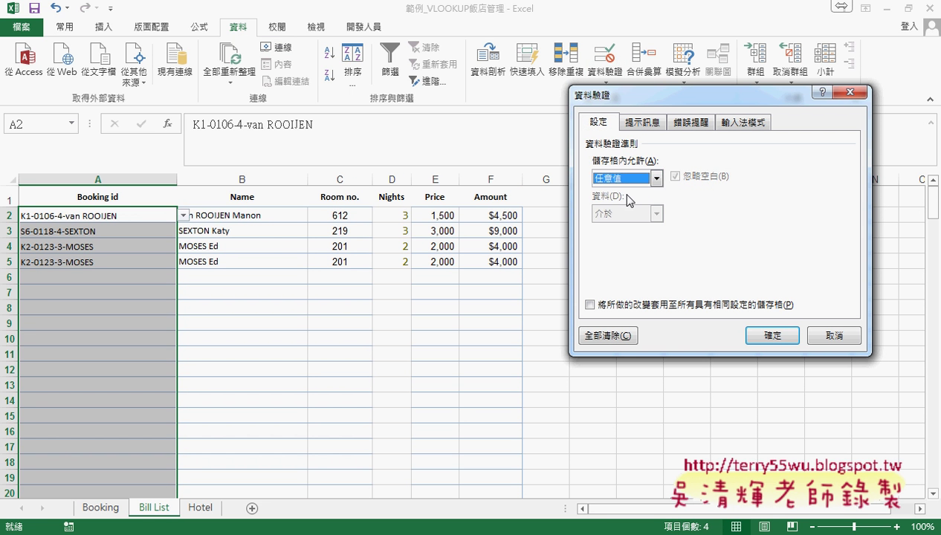
click(633, 180)
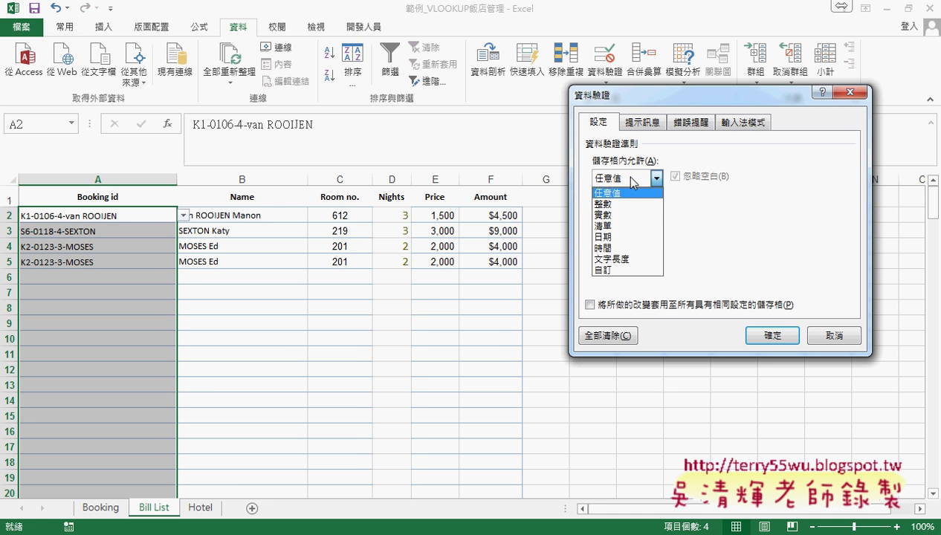
click(624, 226)
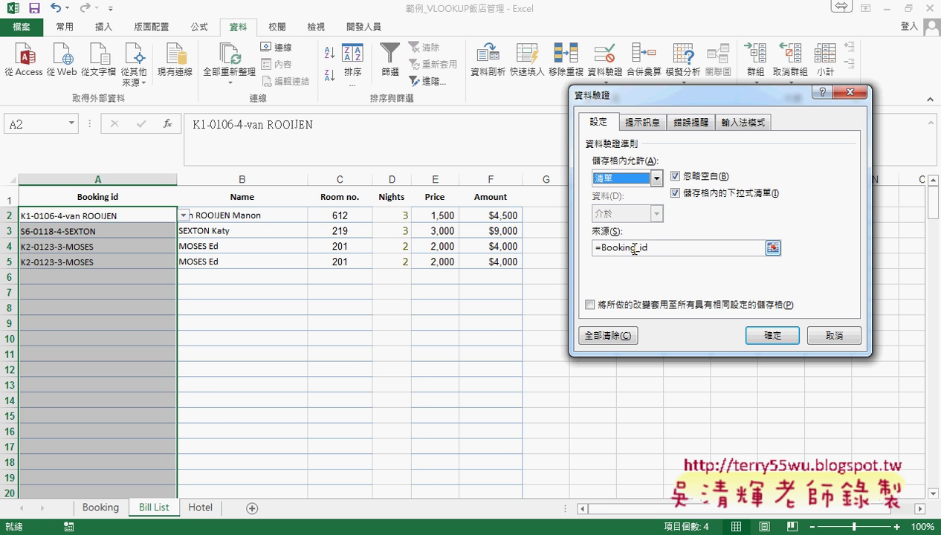
drag(644, 247, 593, 247)
key(Delete)
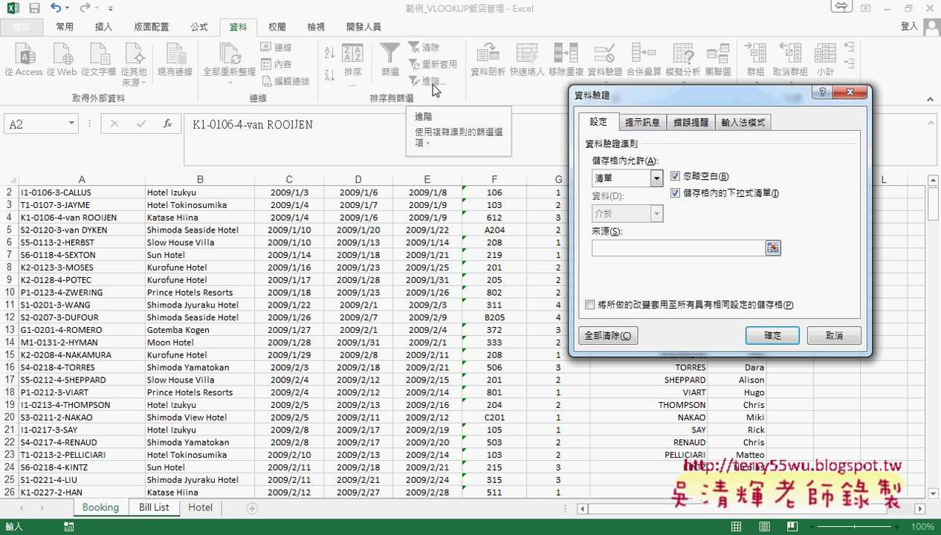
Paste the named range Booking_id as the list source and apply the validation rule
key(F3)
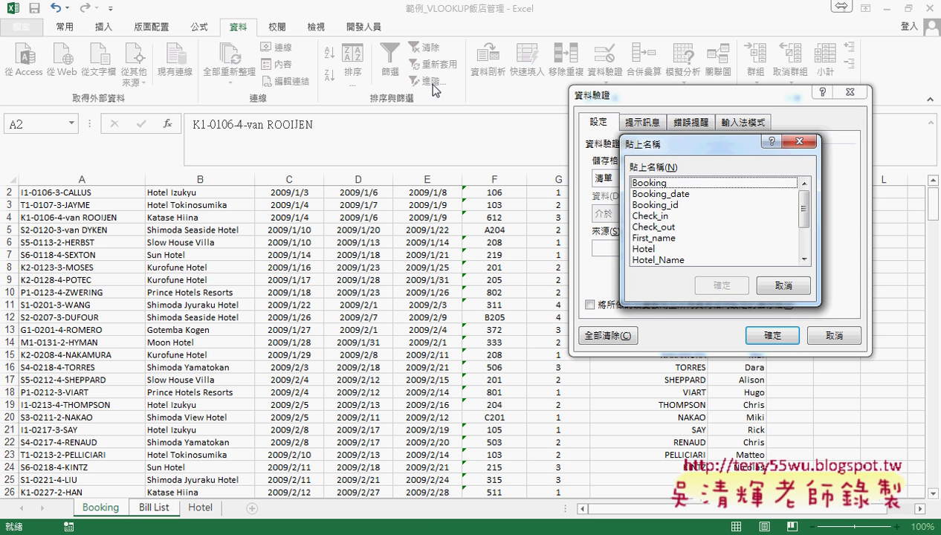
click(654, 205)
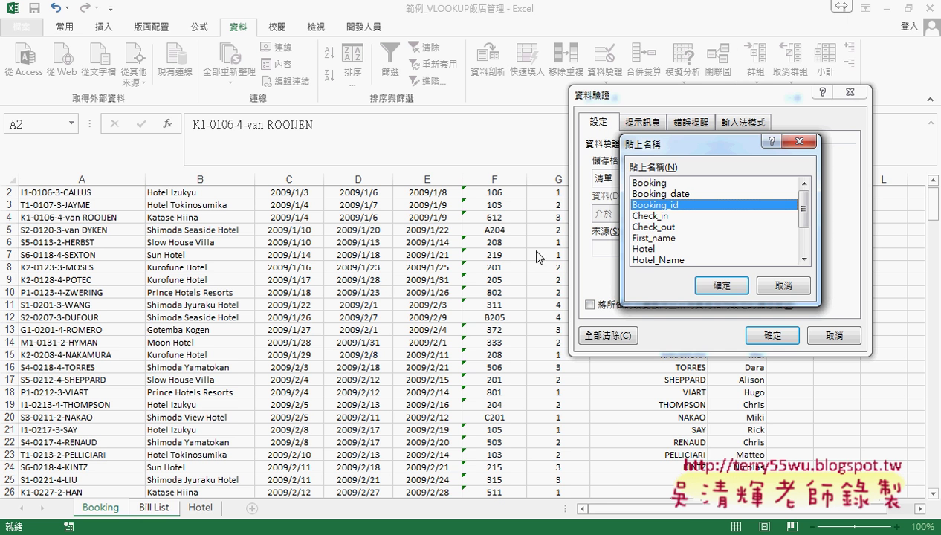
click(726, 287)
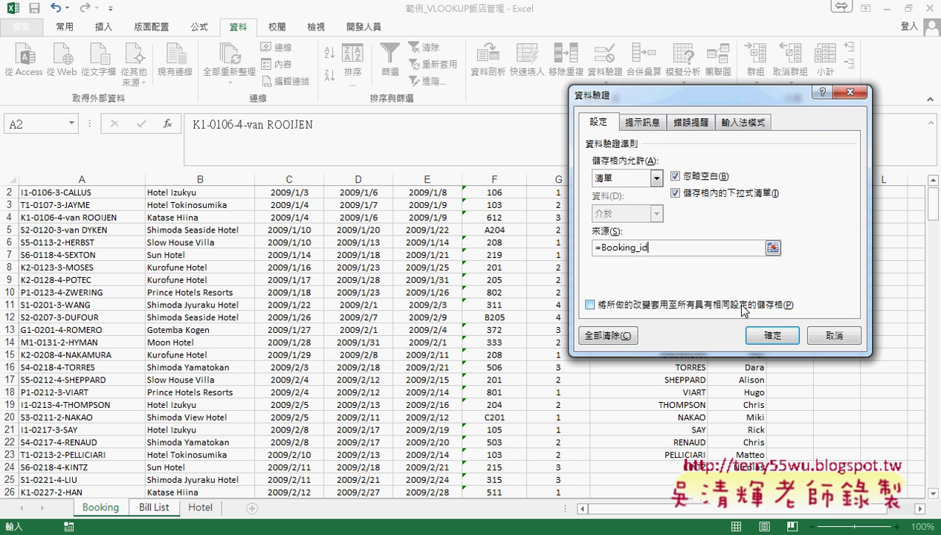
click(784, 341)
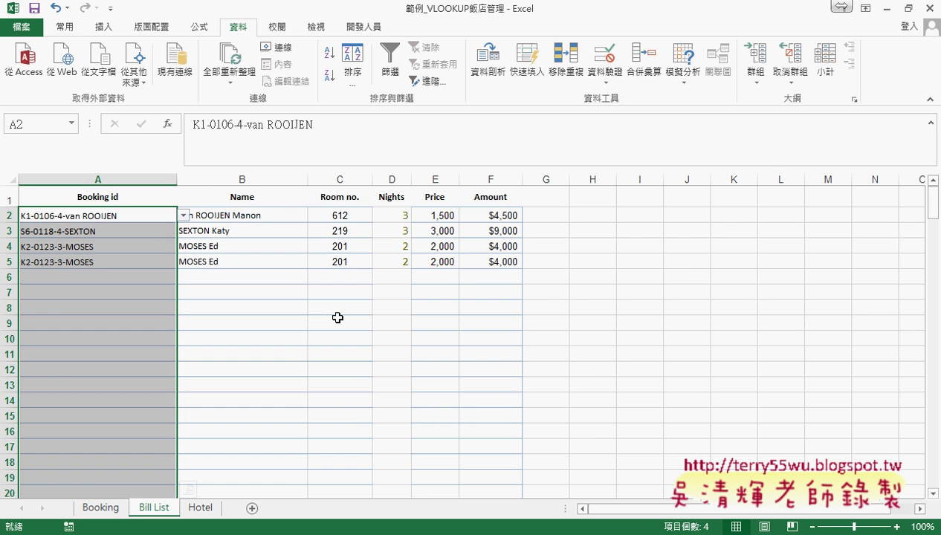
Clear A2 and pick T1-0107-3-JAYME, giving room 103, 2 nights and $8,000
click(284, 340)
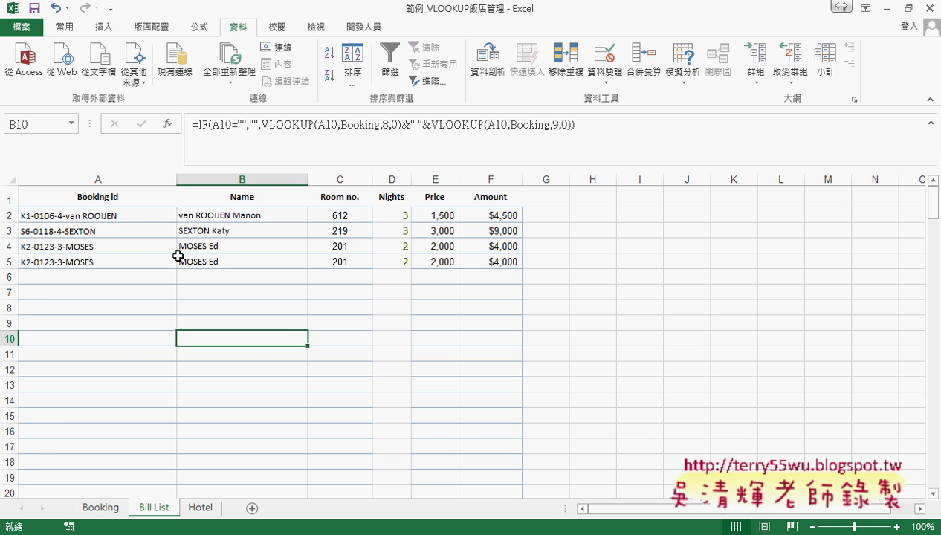
click(134, 215)
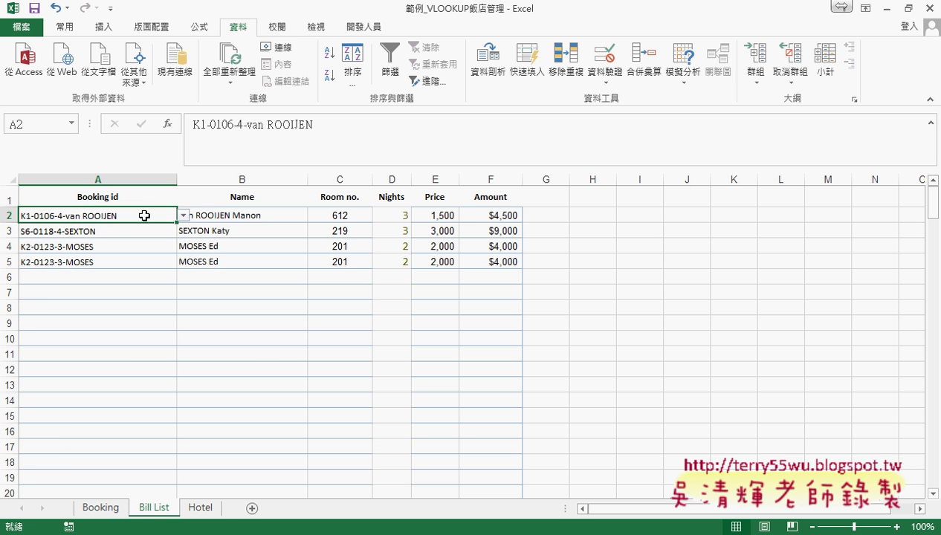
click(184, 216)
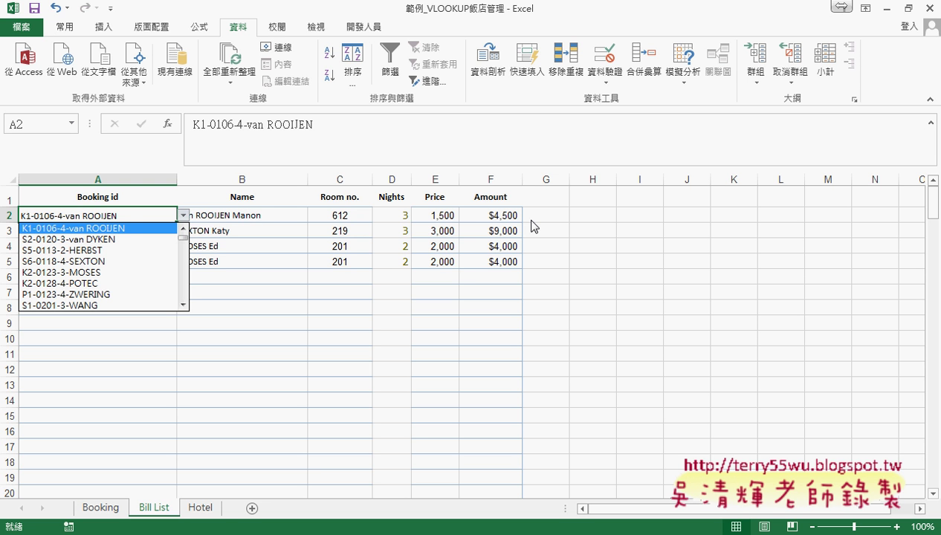
click(126, 214)
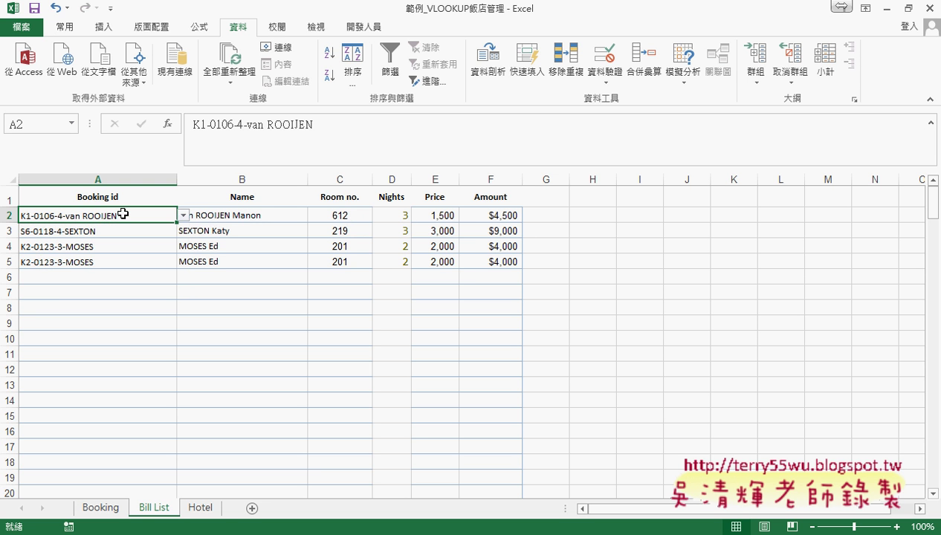
key(Delete)
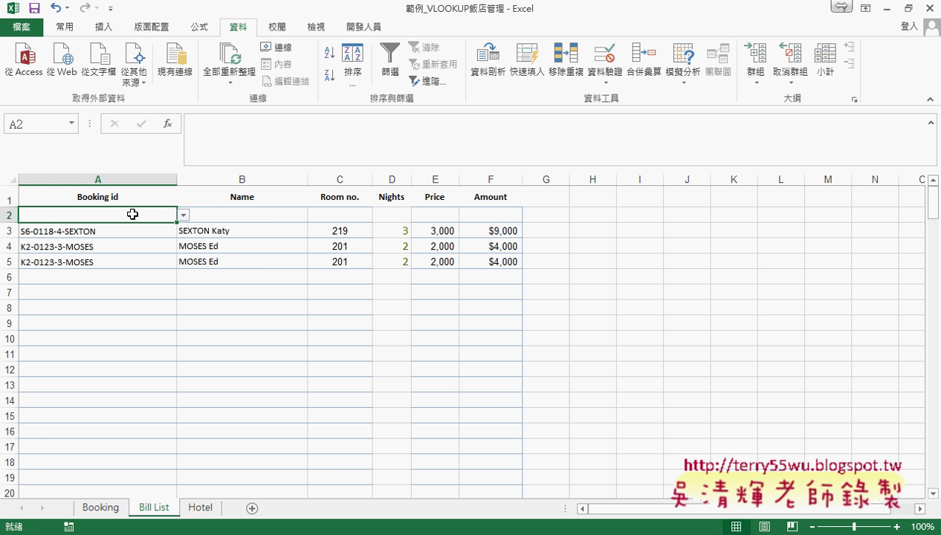
click(183, 215)
click(140, 239)
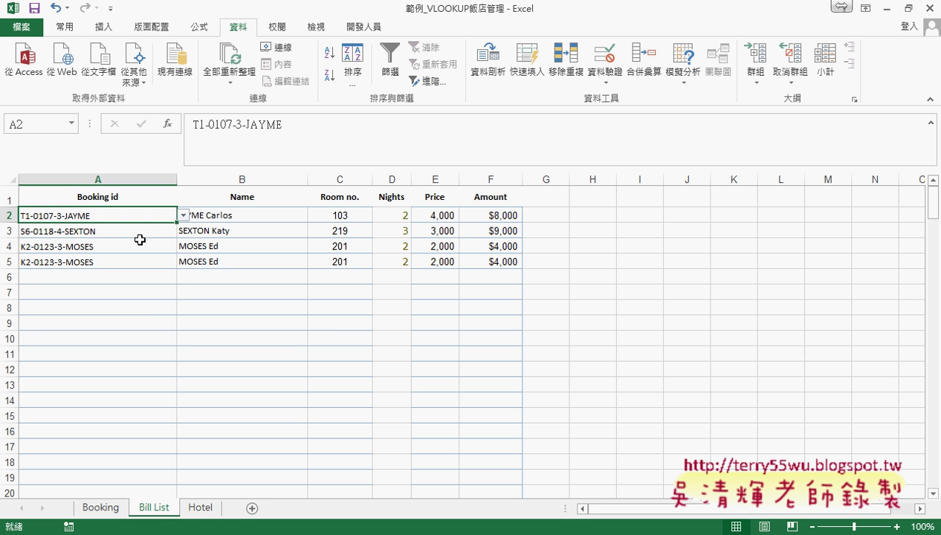
click(265, 217)
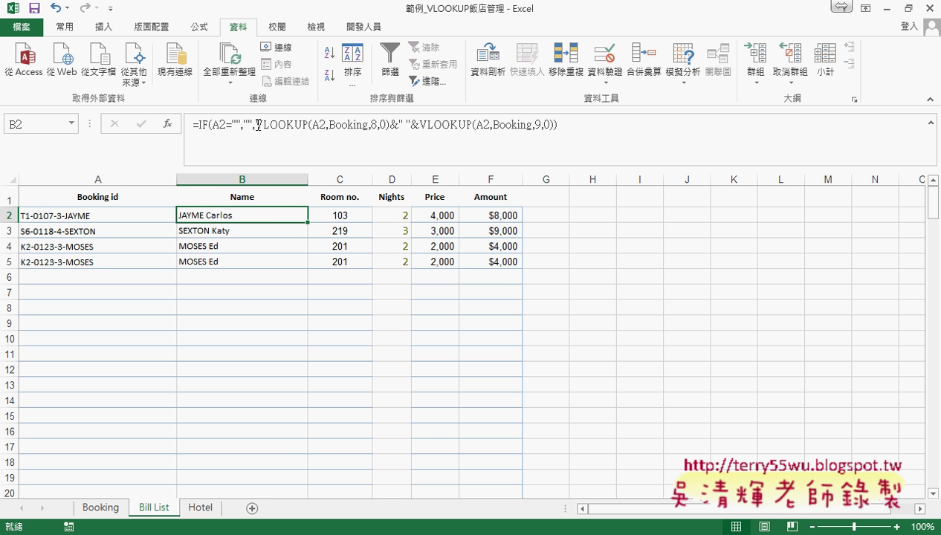
Replace B2's IF text with =VLOOKUP(A2,Booking,8,0)&" "&VLOOKUP(A2,Booking,9,0) and commit it
drag(255, 125, 758, 138)
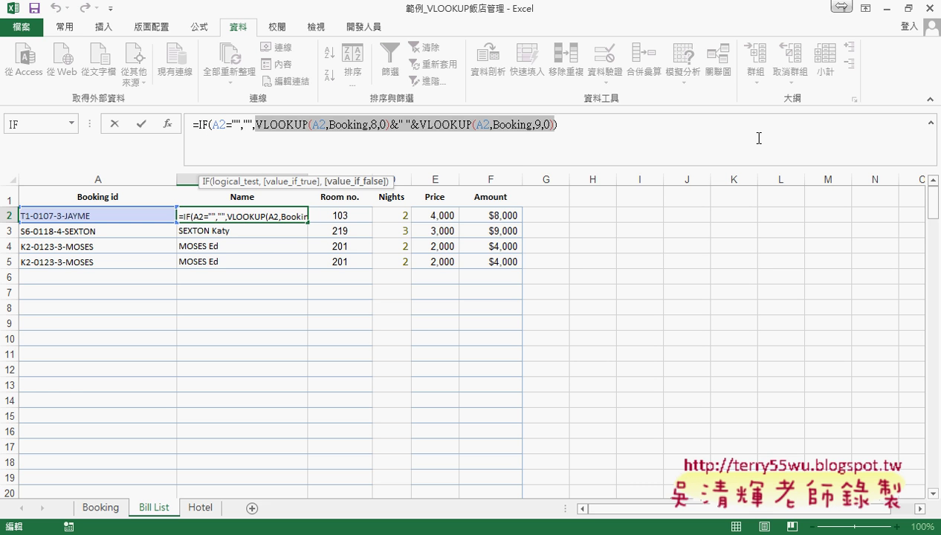
right_click(525, 124)
click(537, 133)
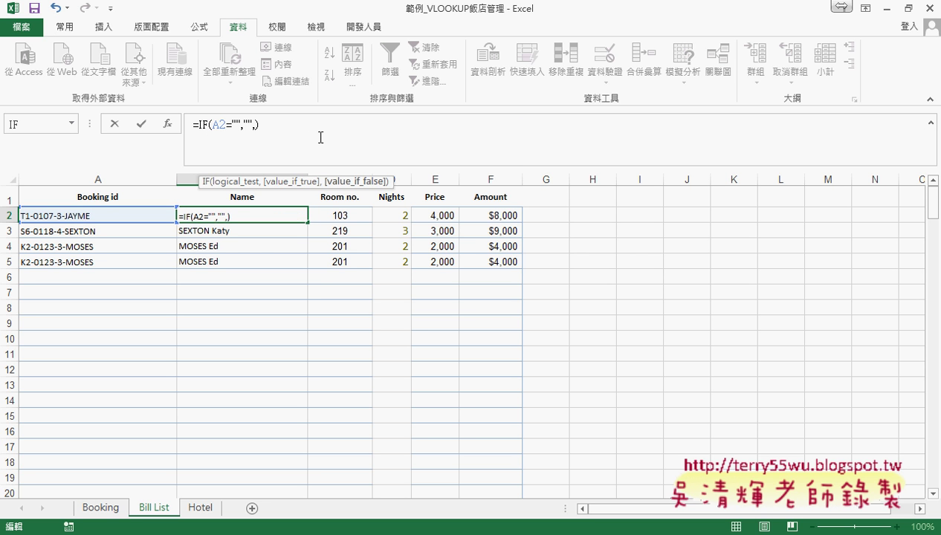
drag(260, 127, 200, 124)
right_click(199, 124)
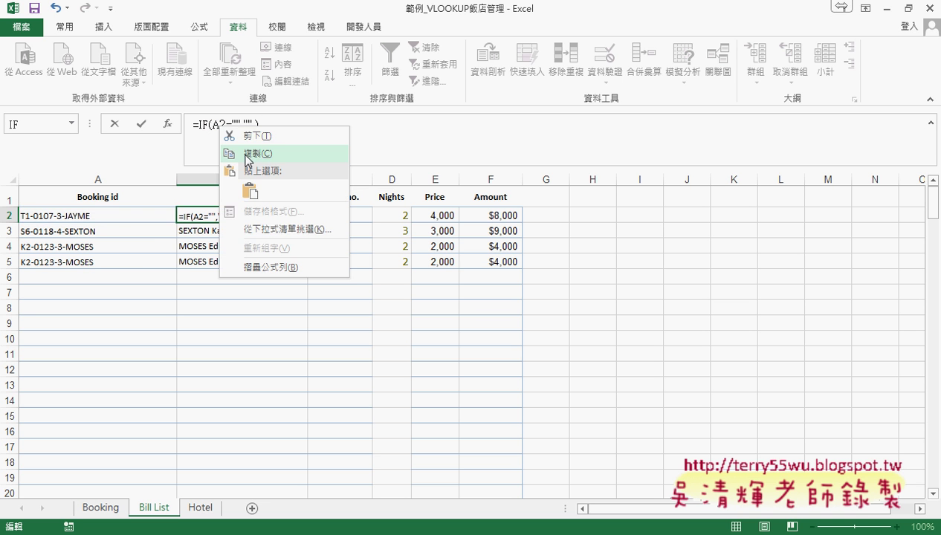
click(250, 188)
click(141, 124)
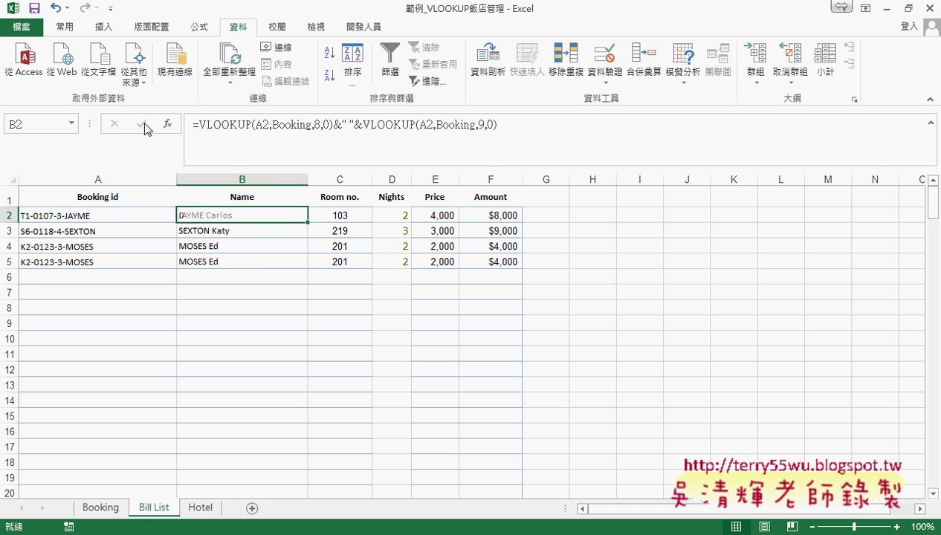
click(117, 215)
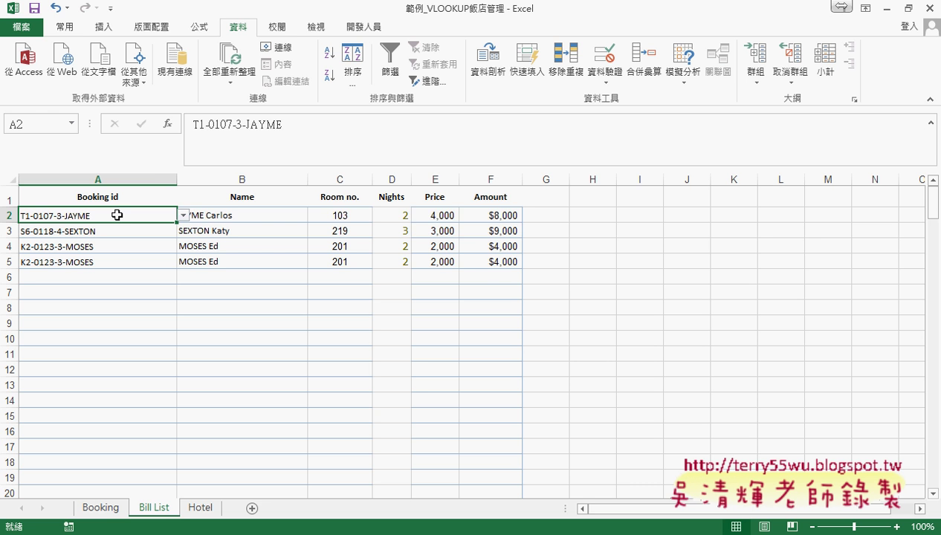
Delete A2's Booking id so B2 shows #N/A, then select B2
key(Delete)
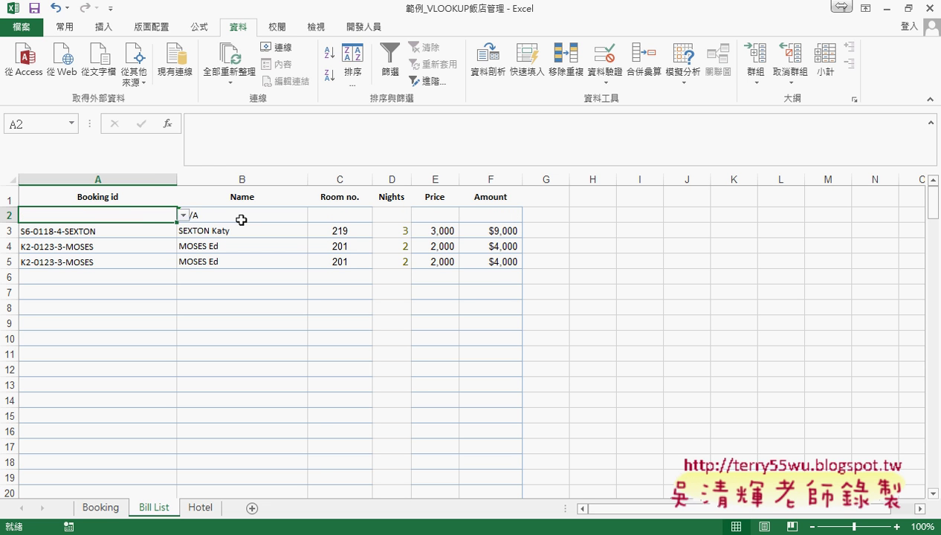
click(241, 220)
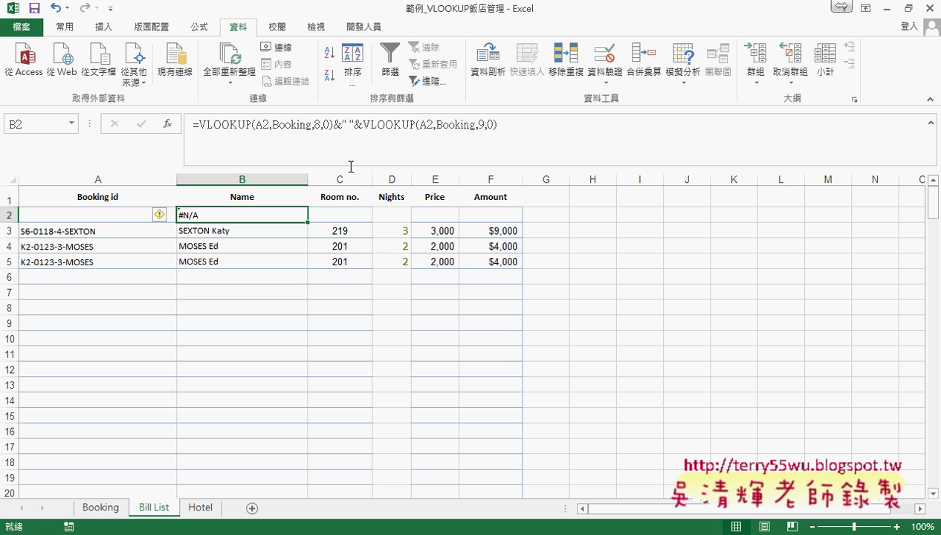
Cut B2's name lookup formula and insert an IF function in its place
drag(199, 125, 512, 132)
key(ctrl+c)
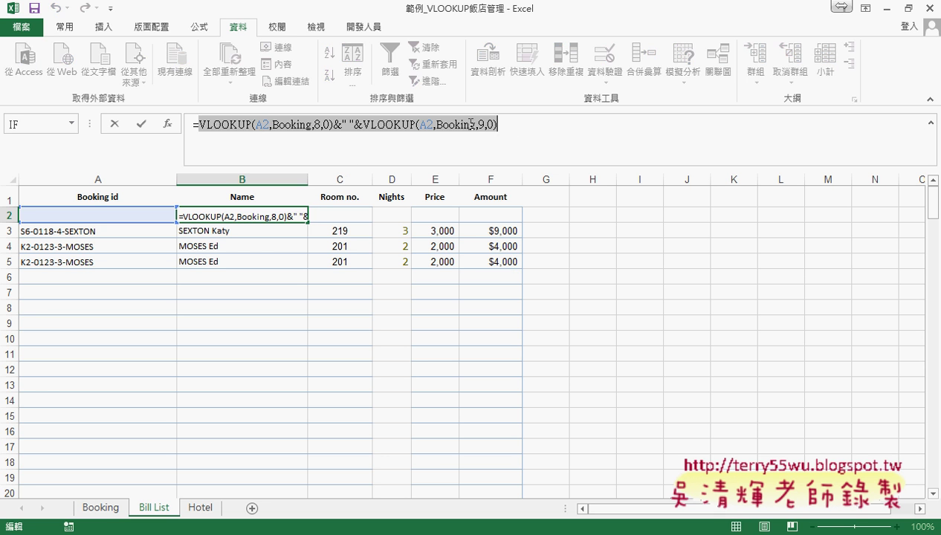
key(BackSpace)
click(169, 125)
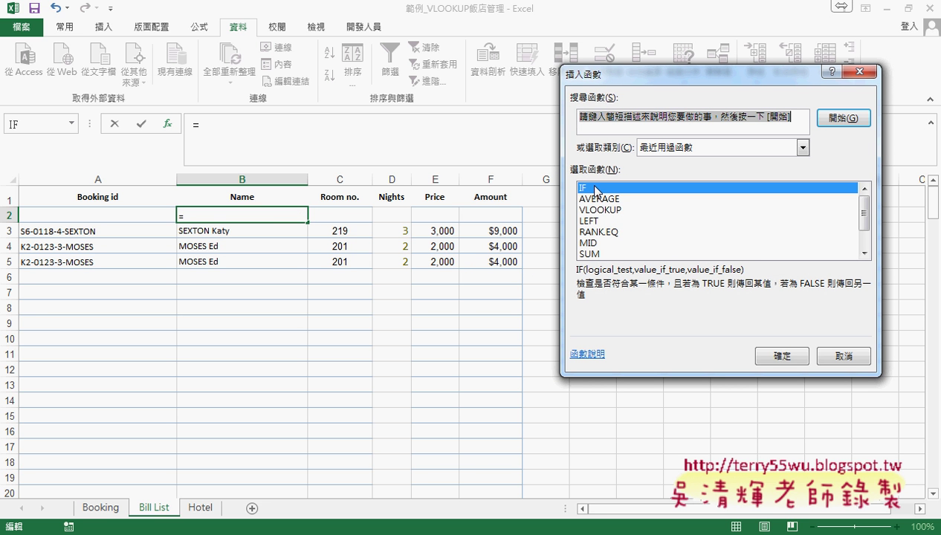
click(783, 355)
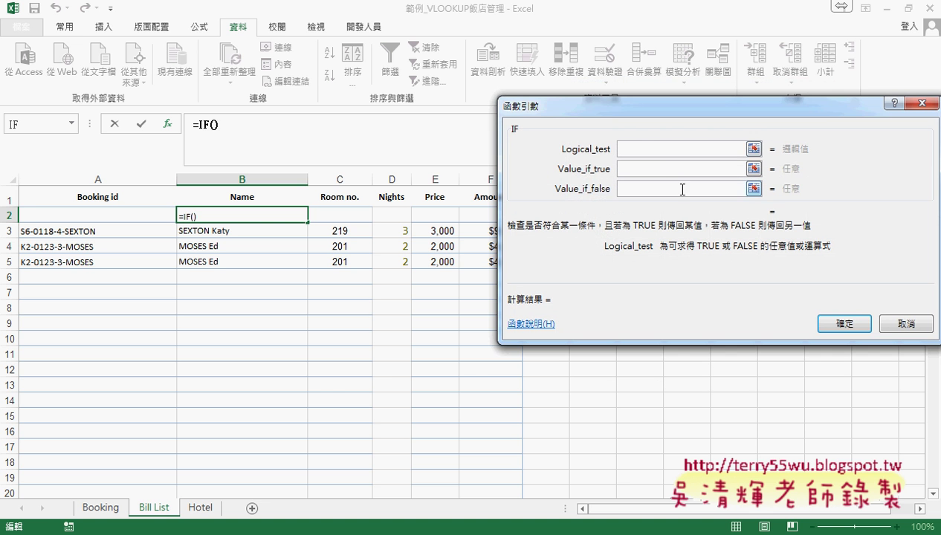
Set IF test A2="", true value "", and the pasted name lookup as false value
click(108, 216)
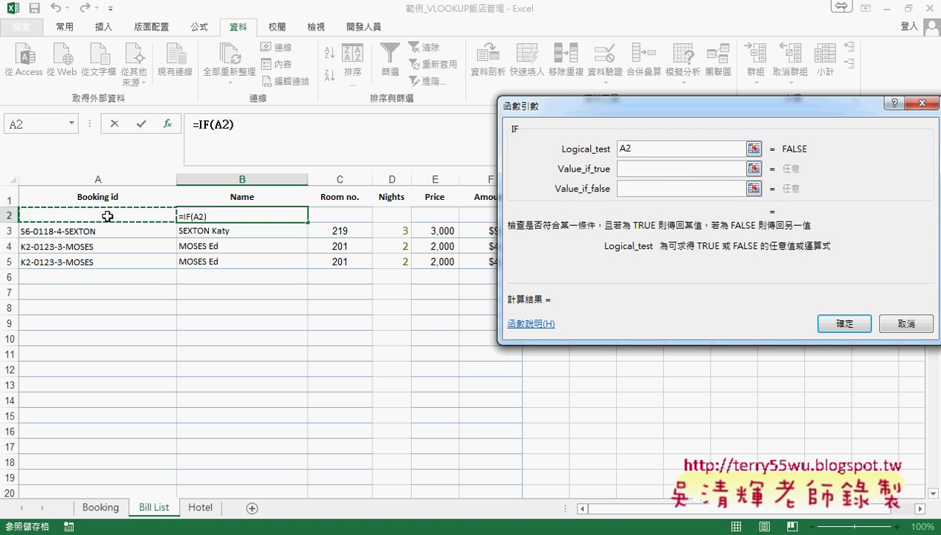
text(=)
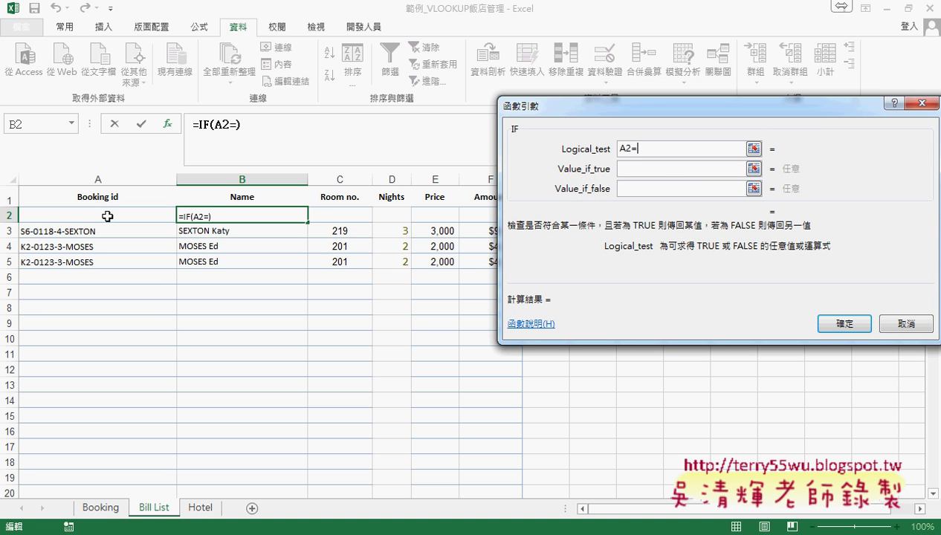
text("")
drag(652, 151, 628, 149)
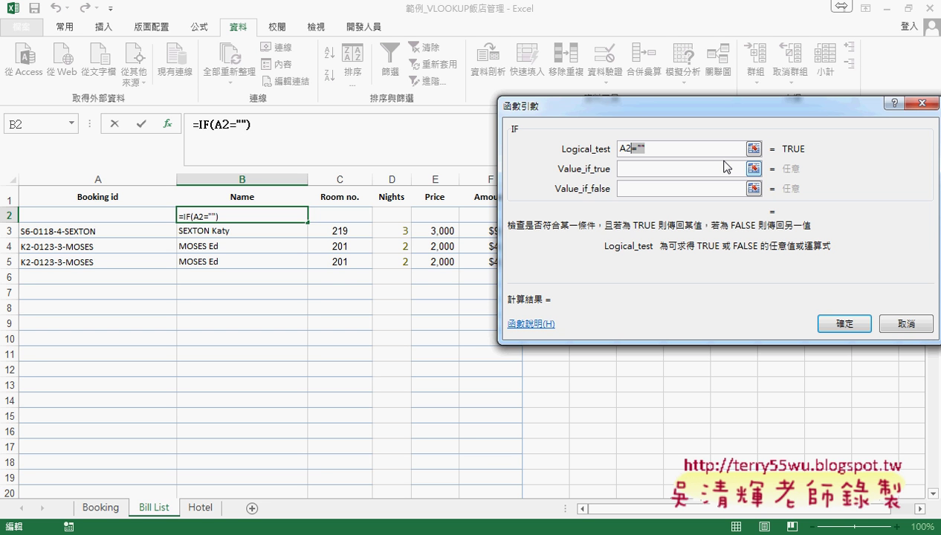
click(727, 166)
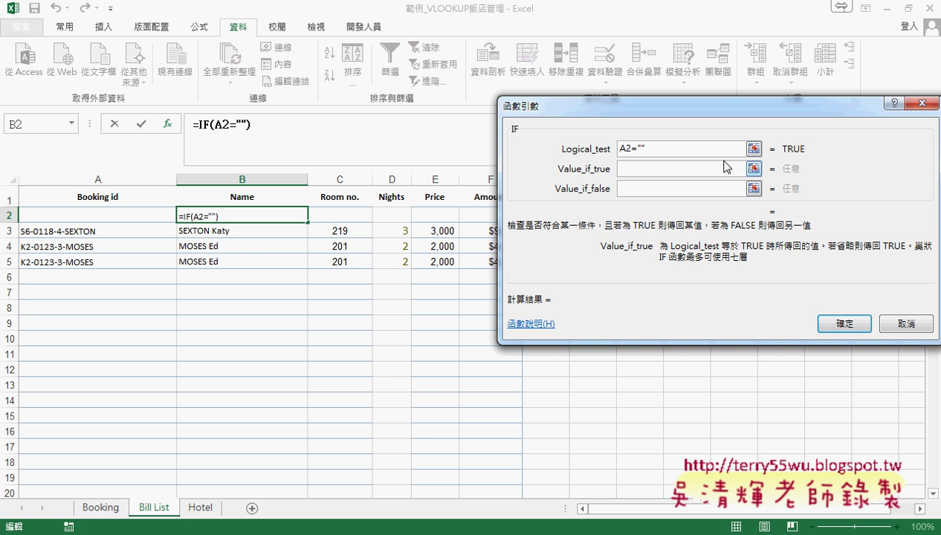
text("")
key(Tab)
key(ctrl+v)
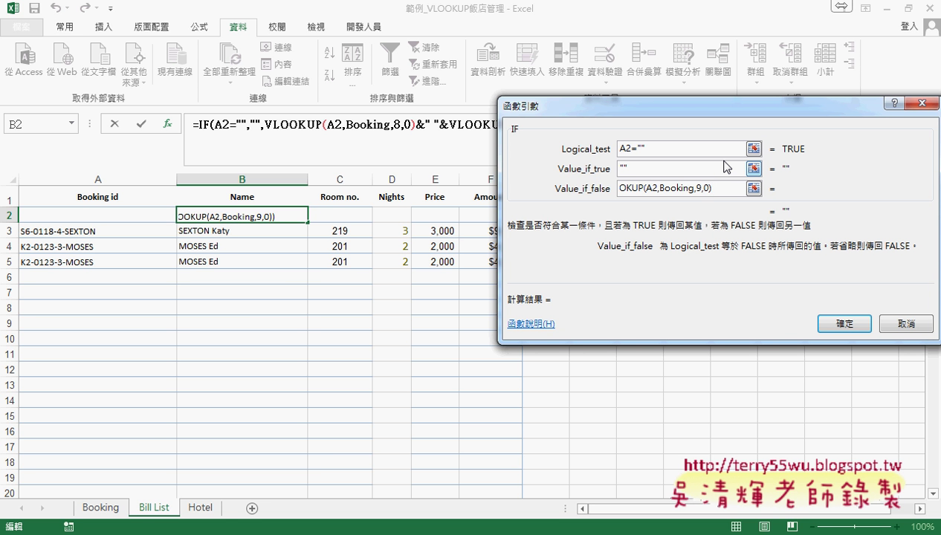
click(845, 323)
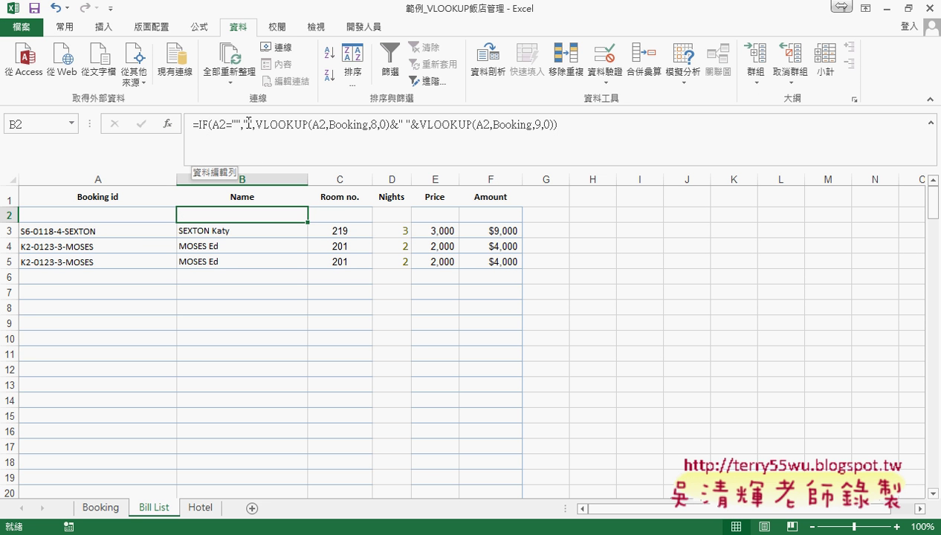
Copy the IF(A2="","", opening from B2's formula and select C2
drag(255, 125, 197, 125)
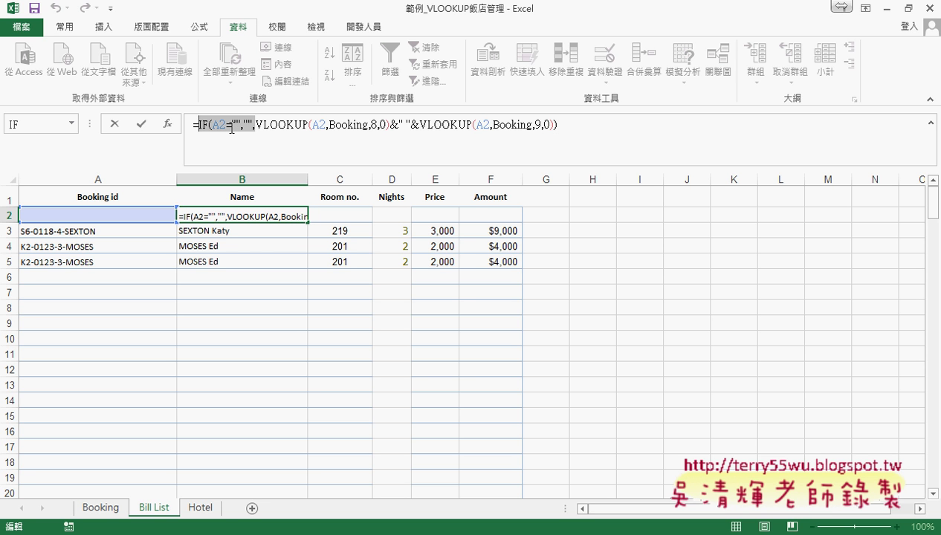
click(113, 124)
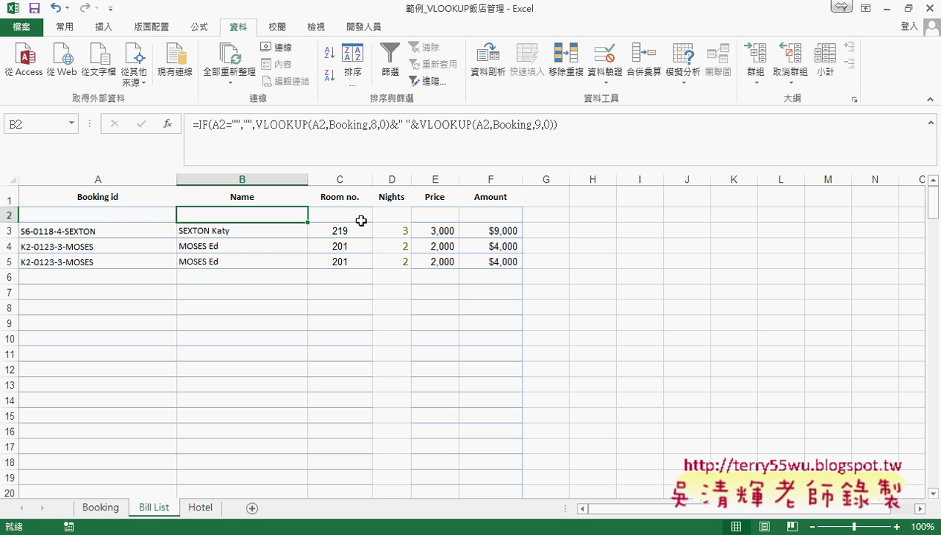
drag(198, 124, 254, 124)
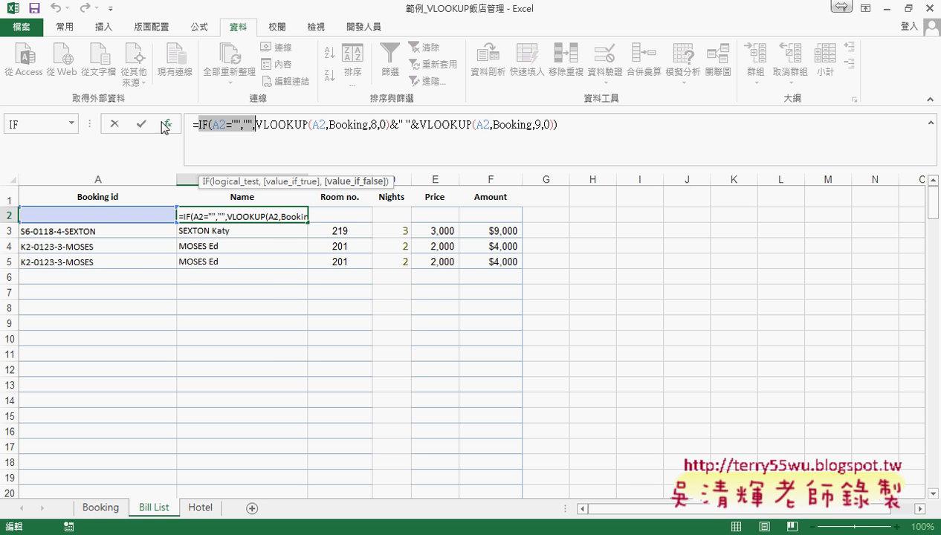
click(113, 124)
click(346, 215)
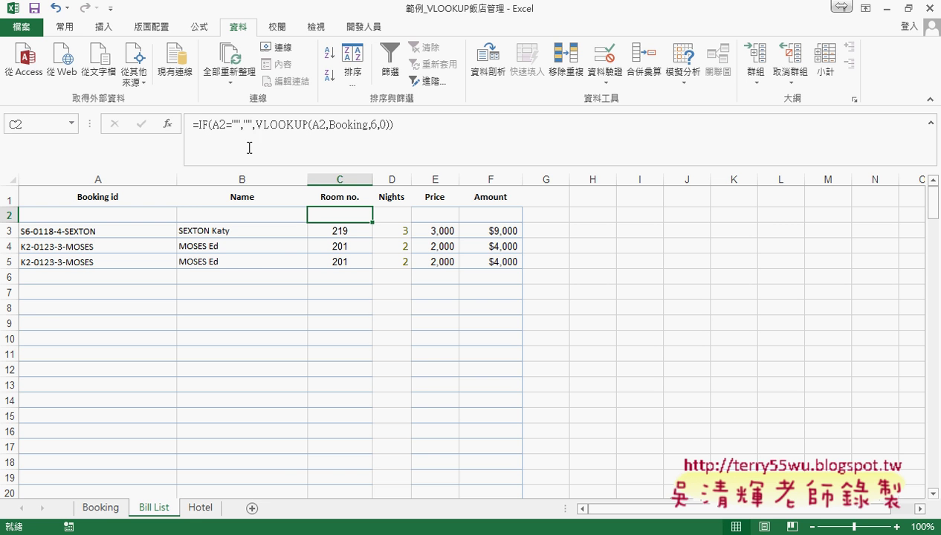
Check and commit C2's =IF(A2="","",VLOOKUP(A2,Booking,6,0)) formula
drag(198, 124, 255, 124)
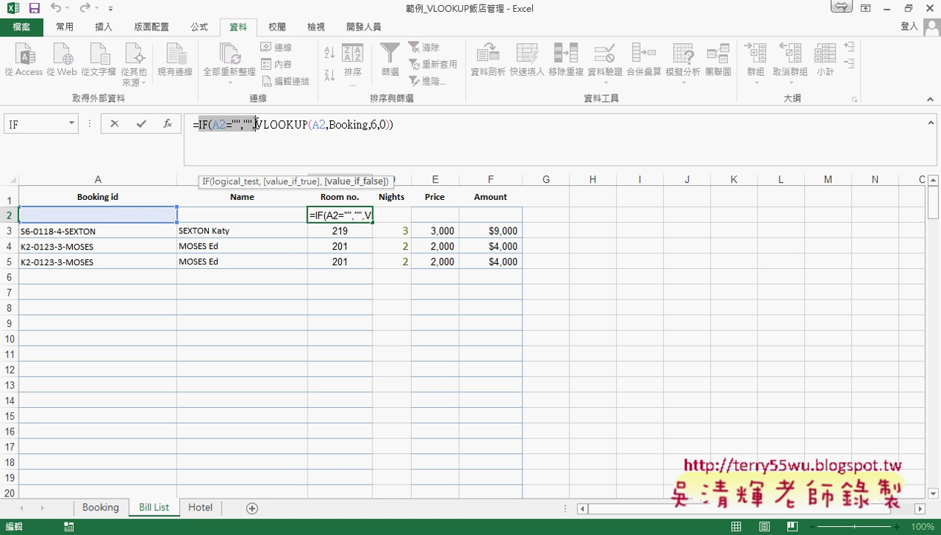
key(Right)
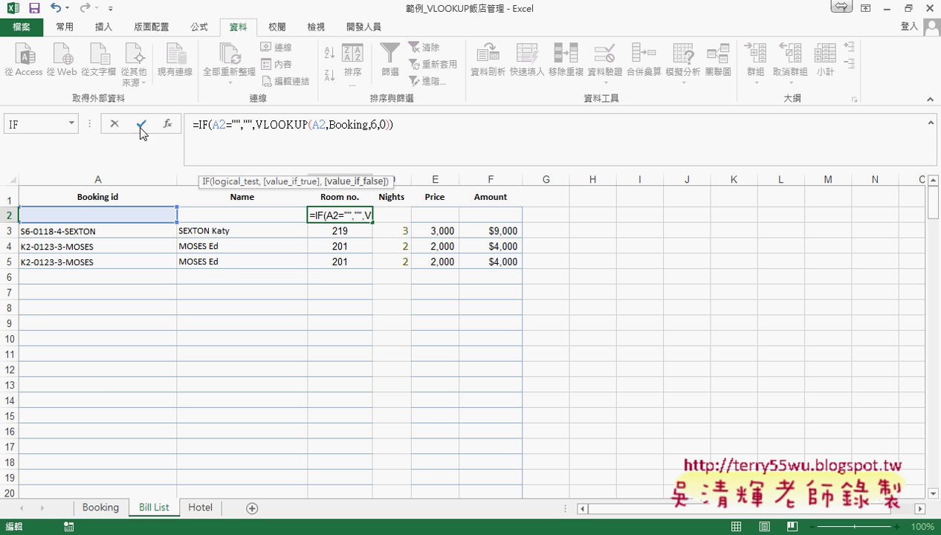
click(141, 124)
click(163, 216)
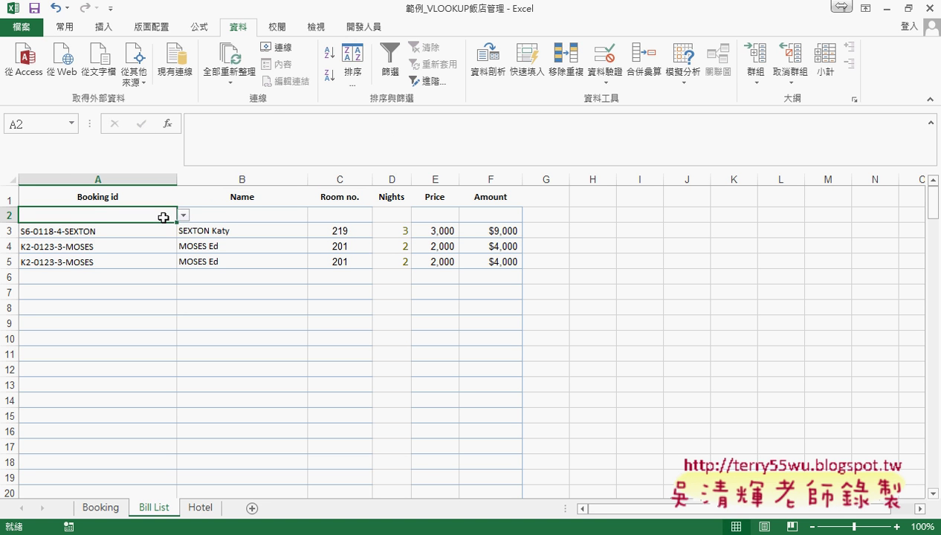
click(183, 215)
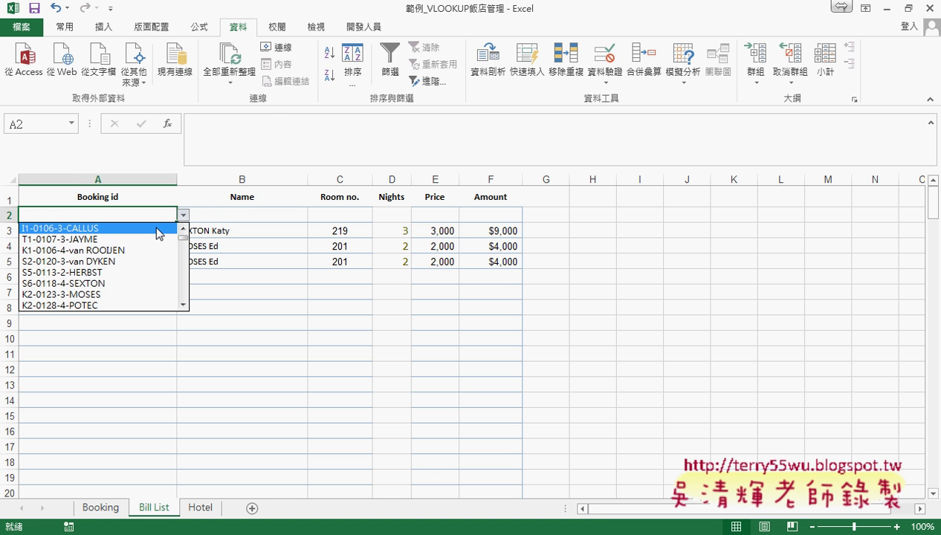
click(156, 228)
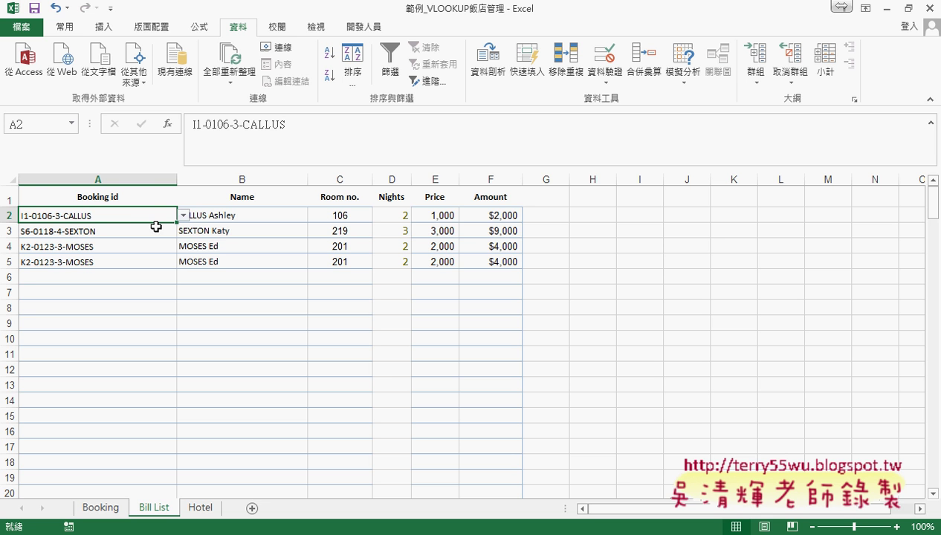
key(Delete)
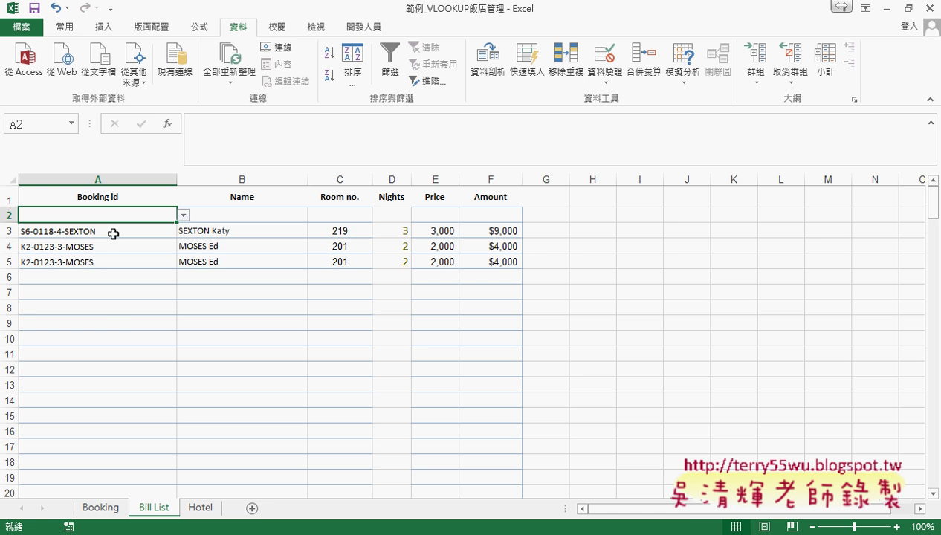
Select the Booking id column from A2 to the bottom and open its Data Validation rule (List from =Booking_id)
key(shift+Down)
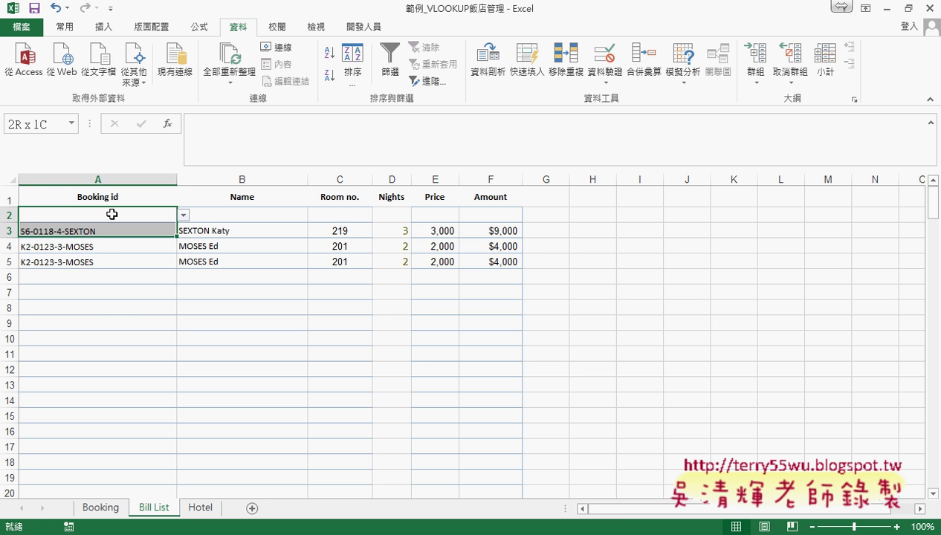
key(shift+Down)
key(shift+Down)
key(ctrl+shift+Down)
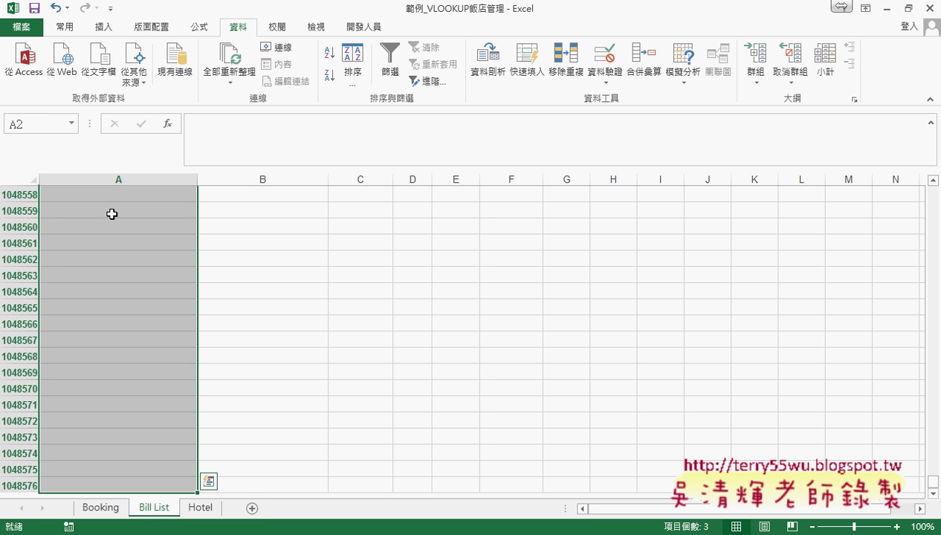
click(605, 61)
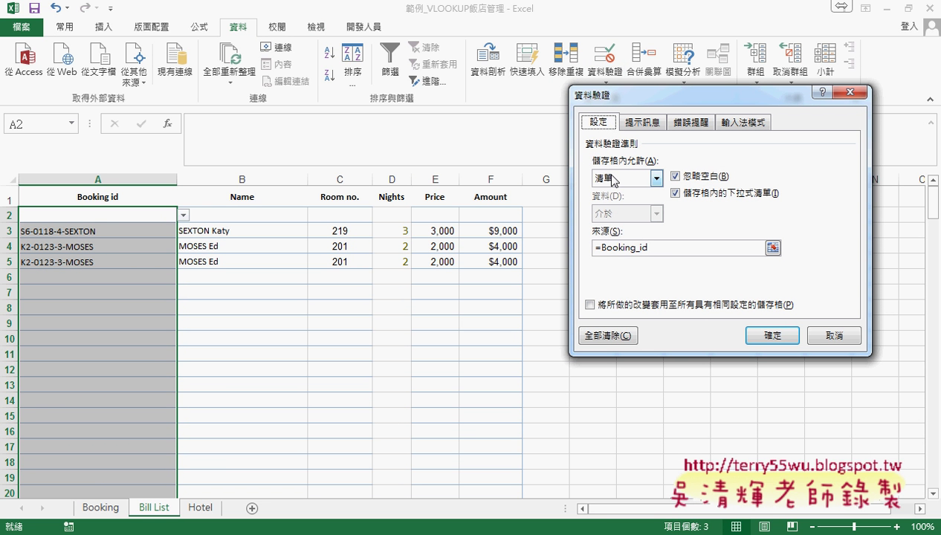